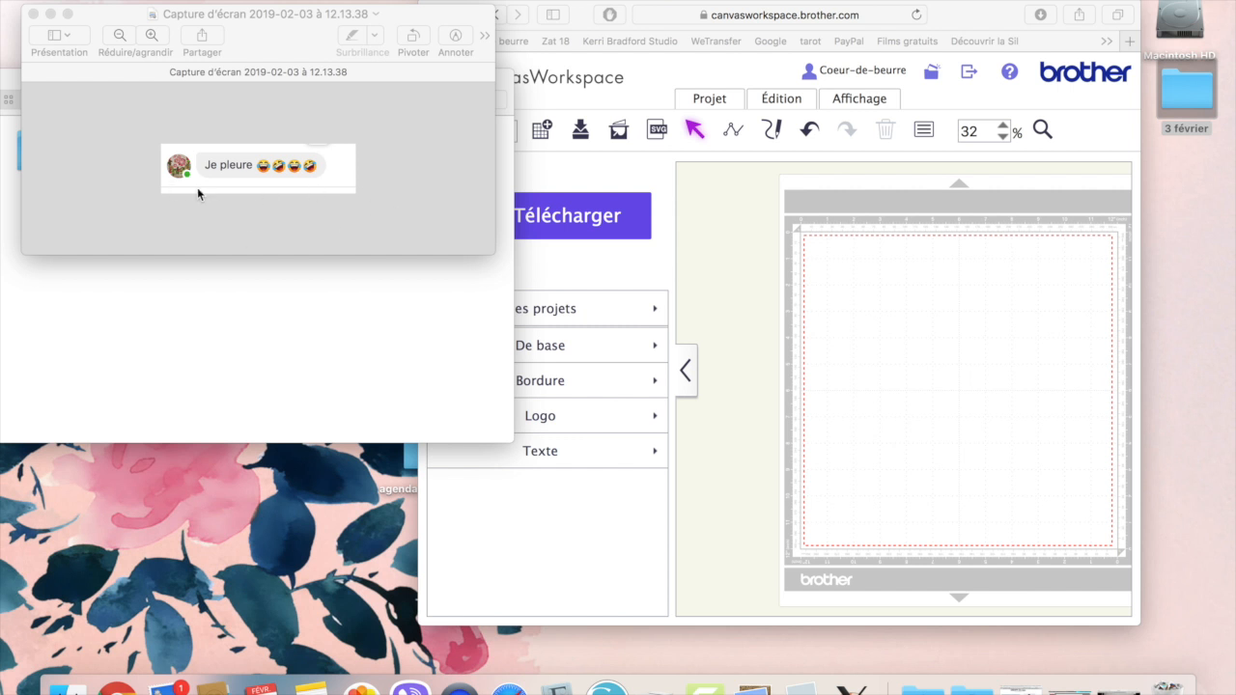
- Close the screenshot preview and the Bureau folder window, and reposition the browser window on the desktop
{"action": "left_click", "coordinate": [33, 13]}
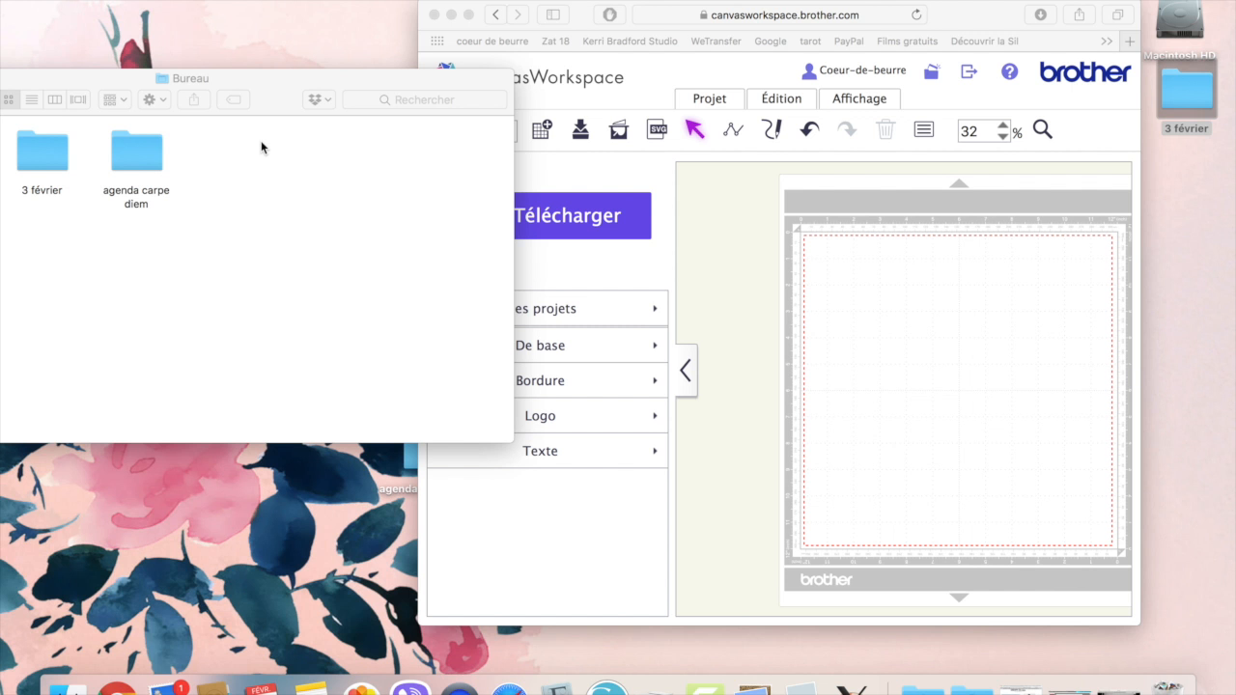
{"action": "left_click_drag", "start_coordinate": [29, 80], "coordinate": [182, 109]}
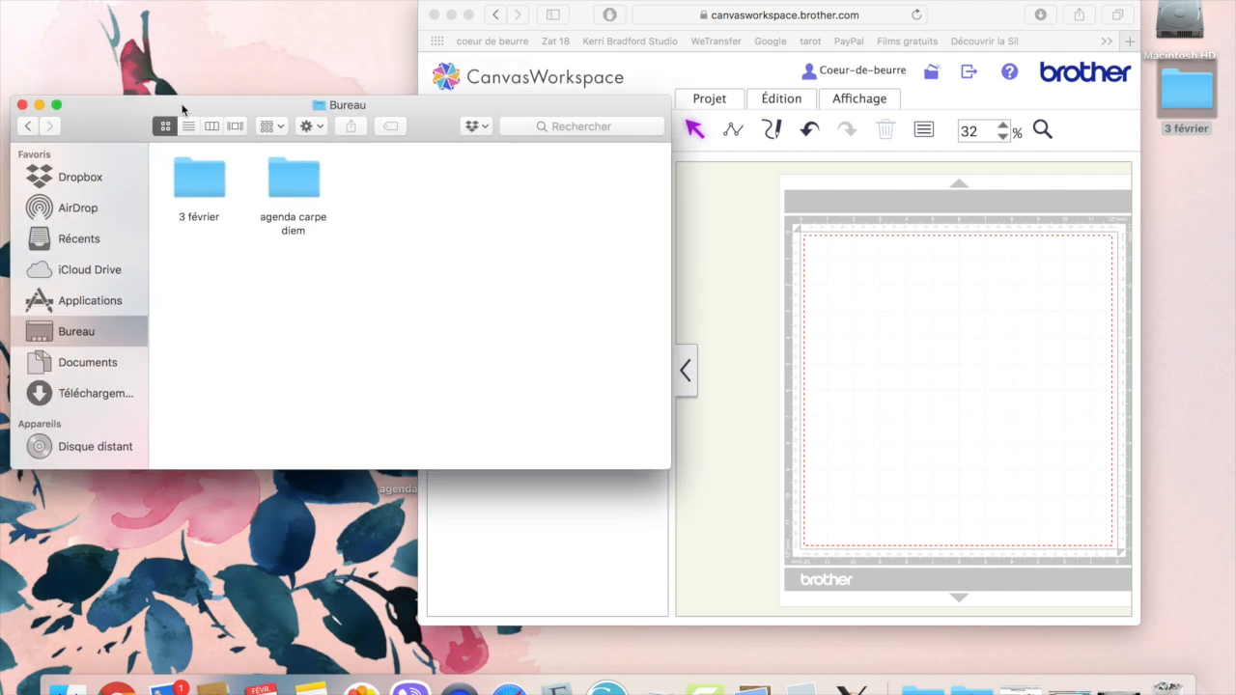
{"action": "left_click", "coordinate": [23, 104]}
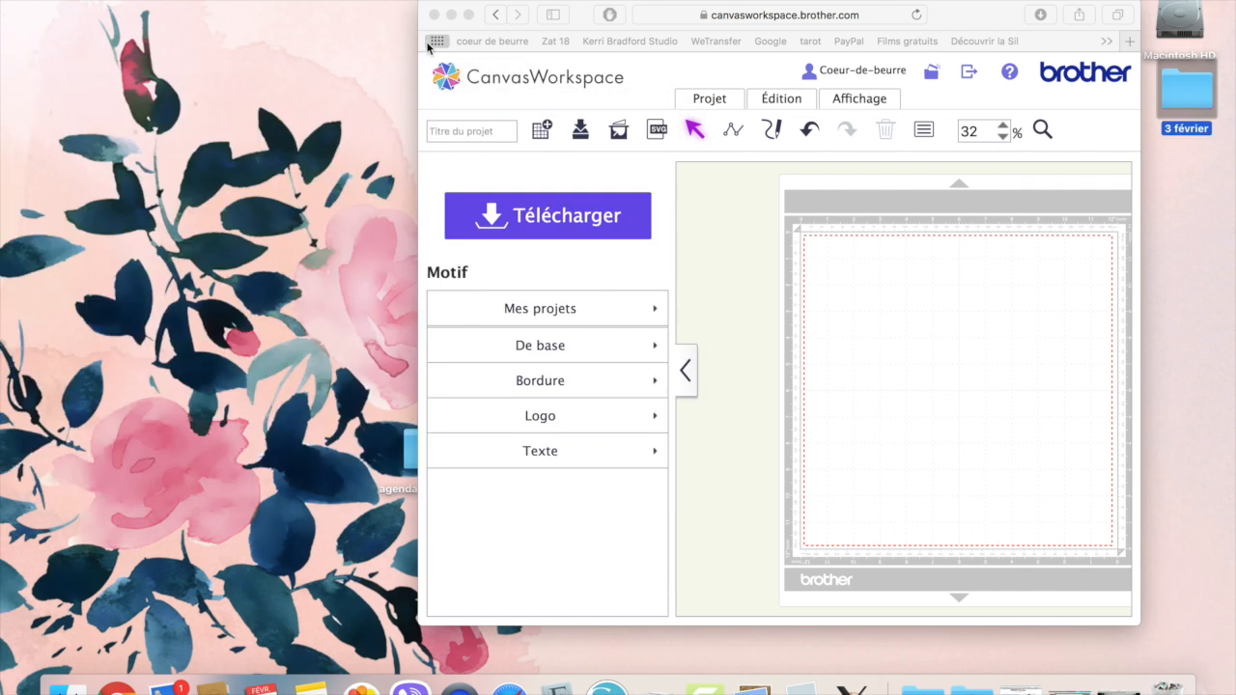
{"action": "left_click_drag", "start_coordinate": [958, 28], "coordinate": [742, 12]}
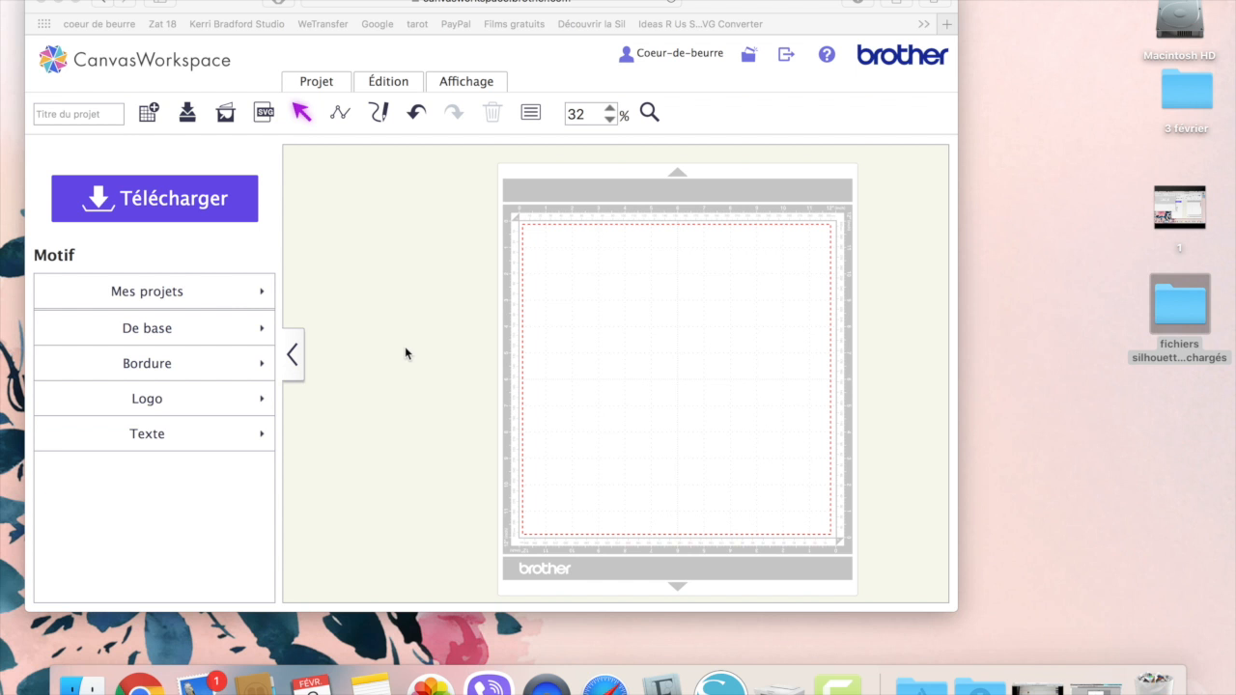
- Import the file 181480-swan.svg onto the cutting mat and acknowledge the conversion notice
{"action": "left_click", "coordinate": [261, 115]}
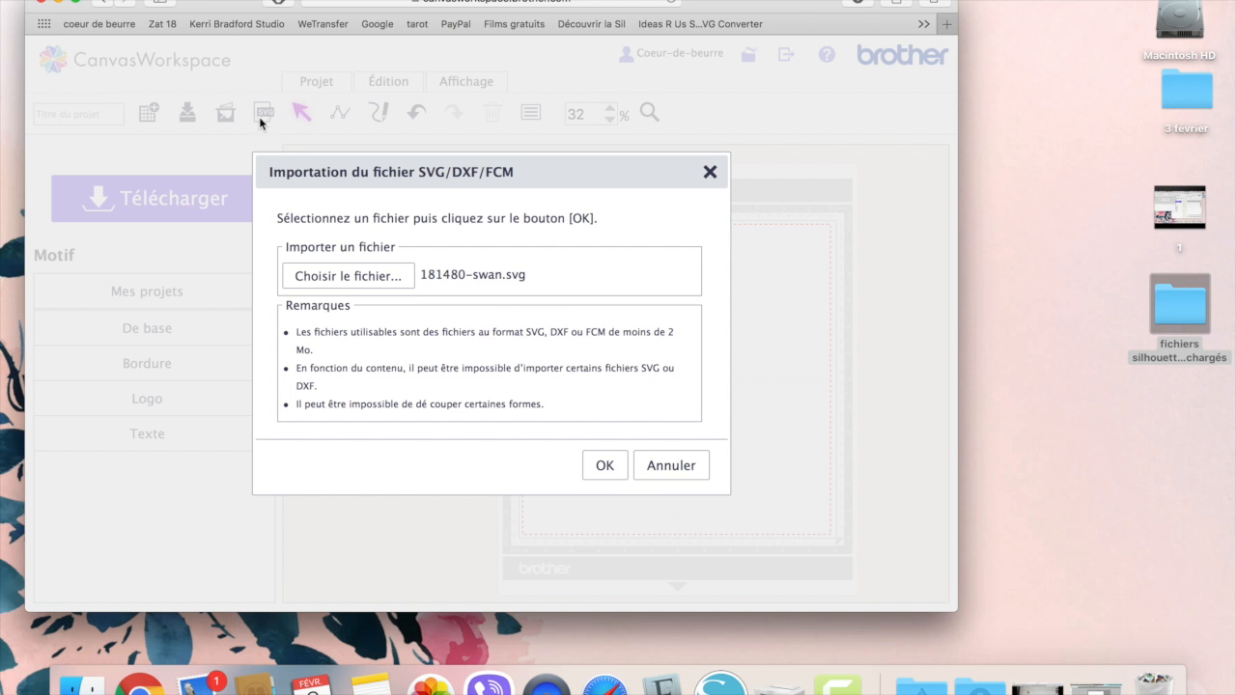
{"action": "left_click", "coordinate": [358, 277]}
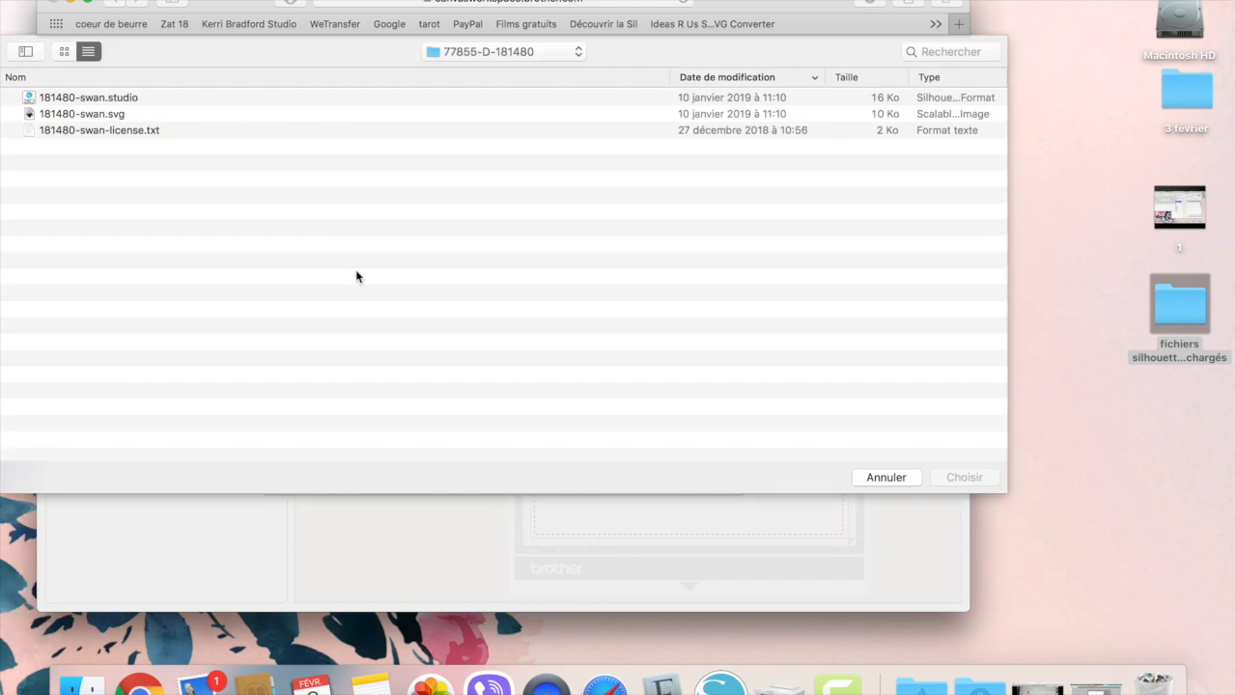
{"action": "double_click", "coordinate": [99, 117]}
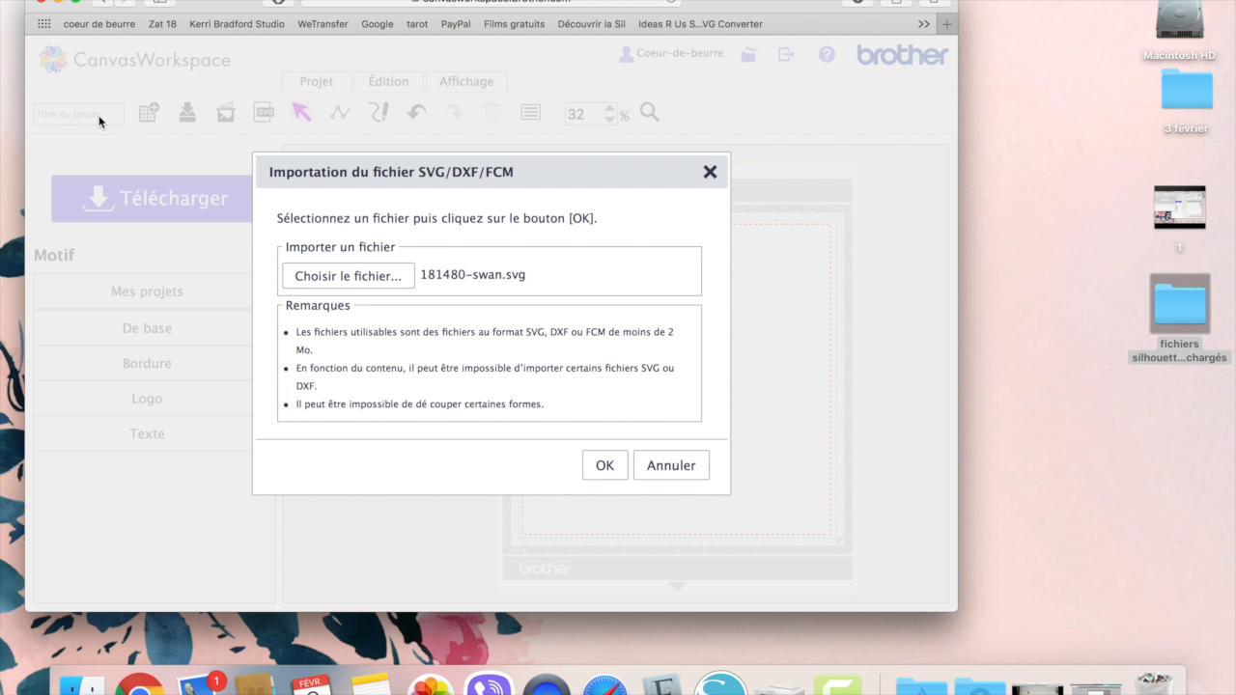
{"action": "left_click", "coordinate": [618, 464]}
{"action": "left_click", "coordinate": [603, 467]}
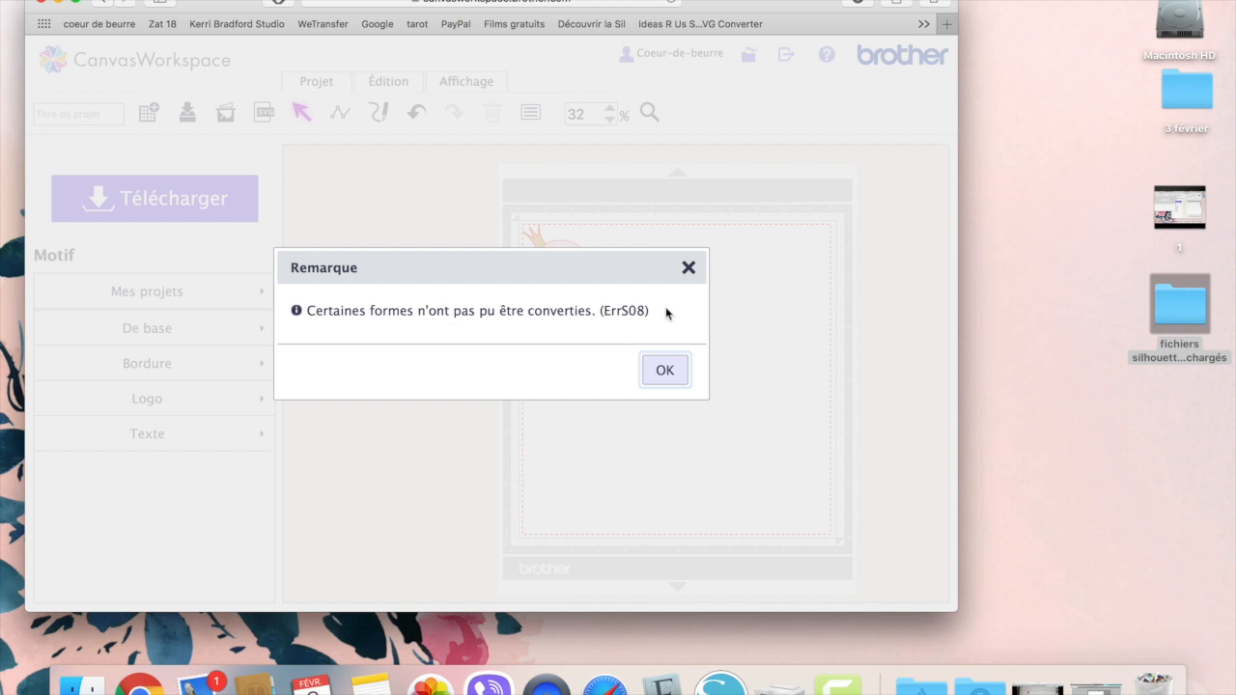
{"action": "left_click", "coordinate": [669, 375]}
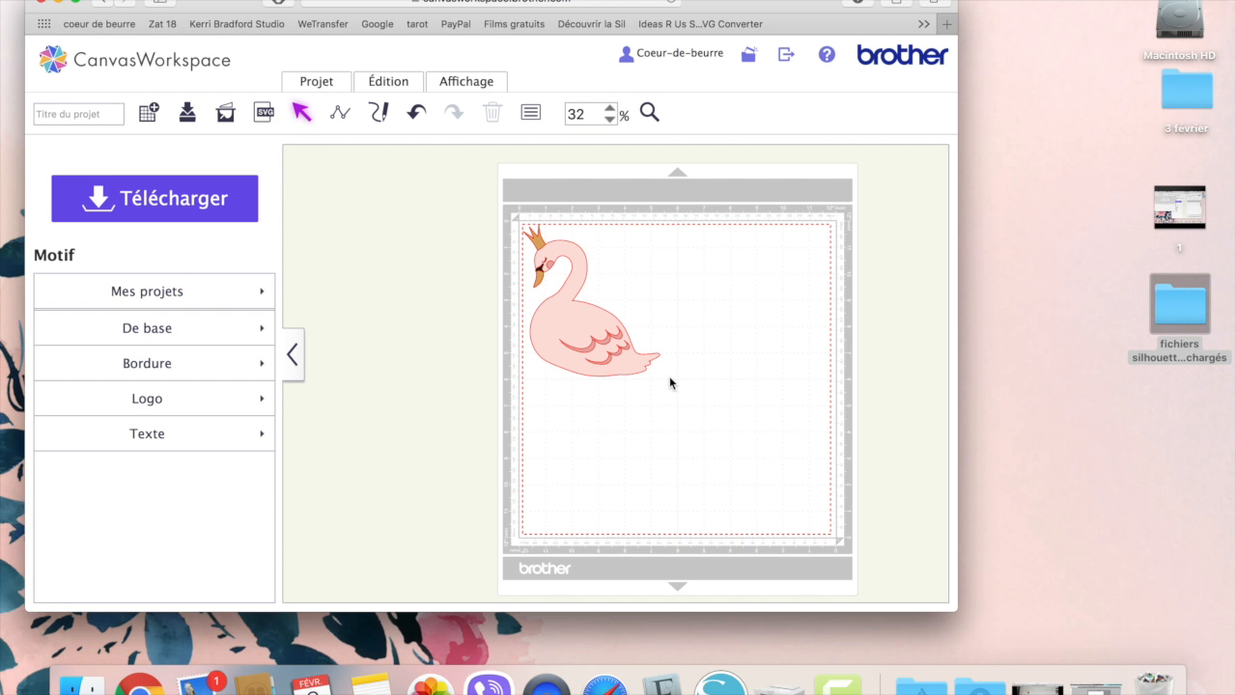
- Select the imported swan and bring up Silhouette Studio beside it to compare the two swans' dimensions
{"action": "left_click", "coordinate": [619, 361]}
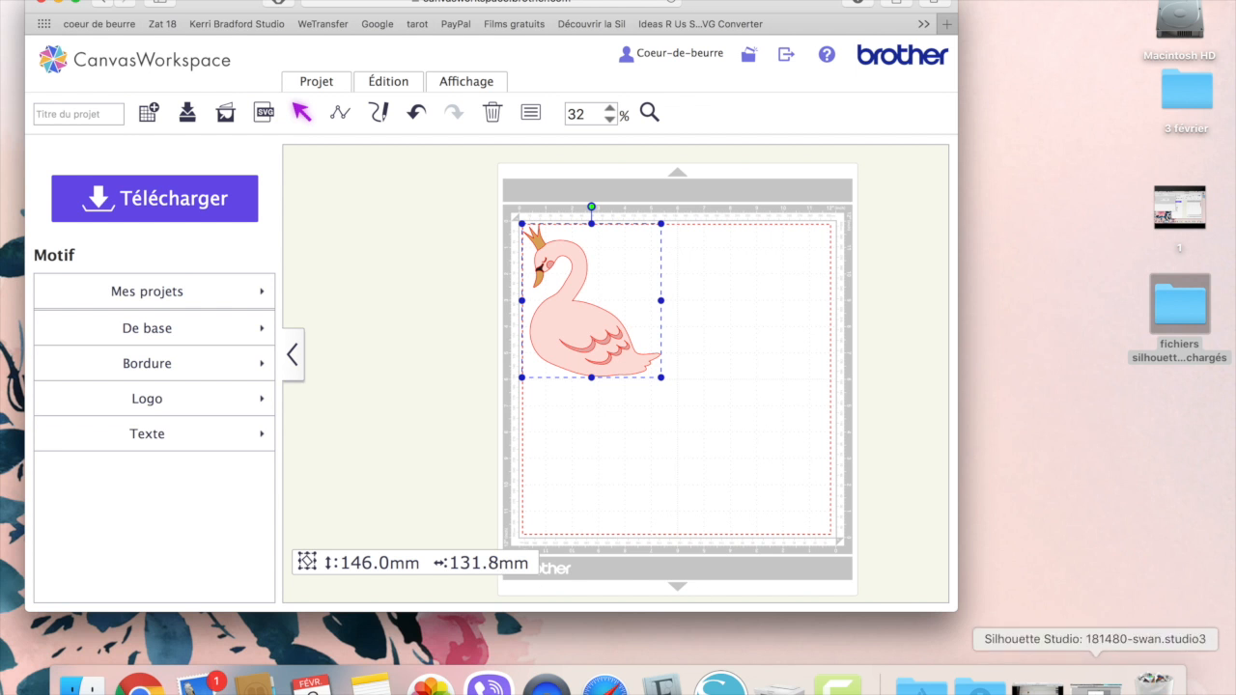
{"action": "left_click", "coordinate": [1096, 685]}
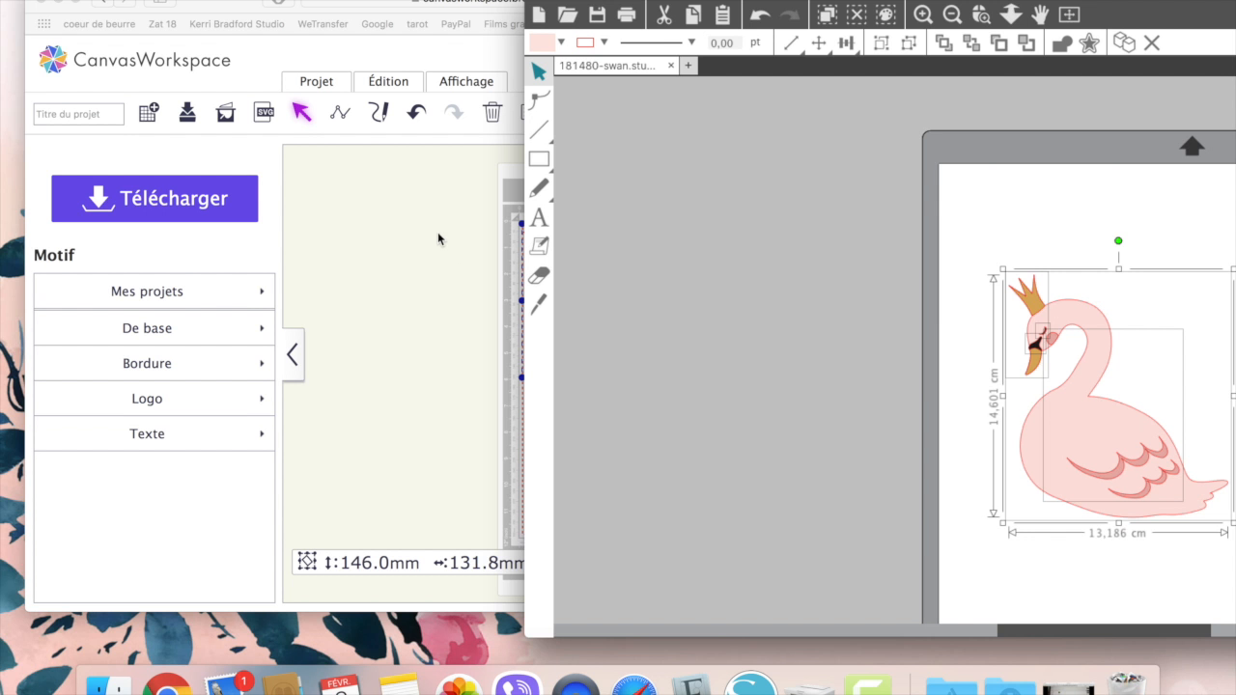
{"action": "left_click_drag", "start_coordinate": [234, 9], "coordinate": [7, 26]}
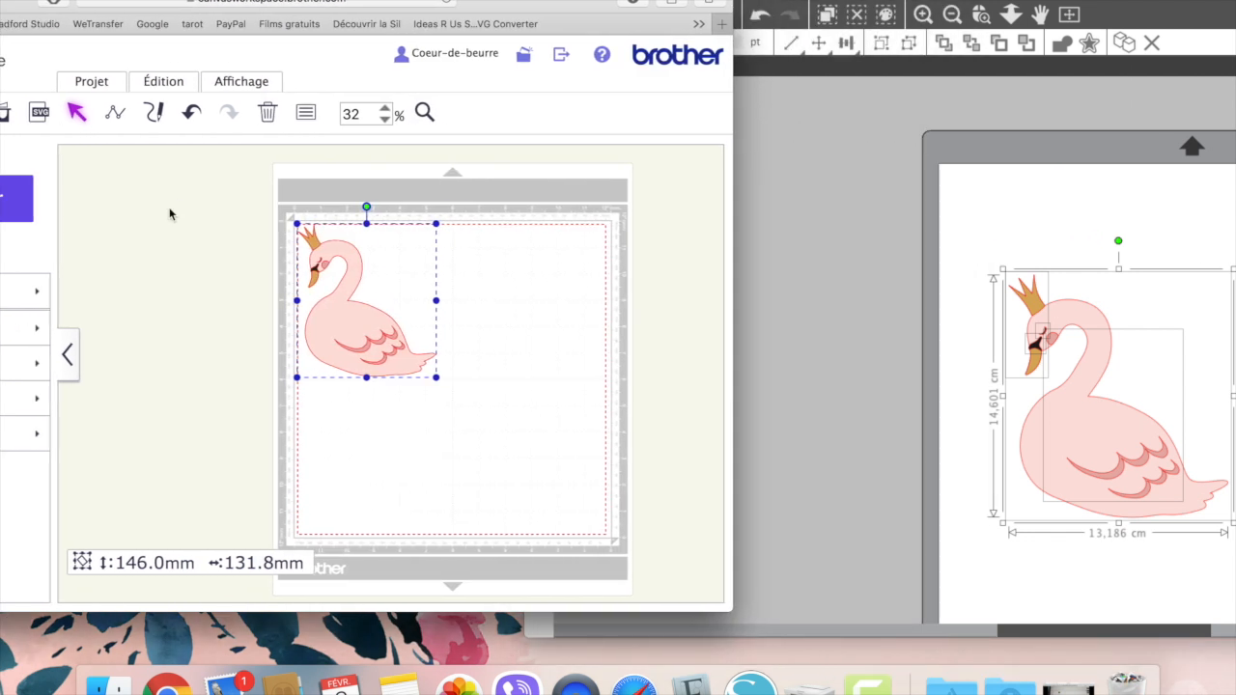
- Deselect the swan in Silhouette Studio, examine it on its full page, and put the Silhouette Studio window away
{"action": "right_click", "coordinate": [1041, 230]}
{"action": "left_click", "coordinate": [987, 222]}
{"action": "scroll", "coordinate": [987, 222], "scroll_direction": "down", "scroll_amount": 5}
{"action": "left_click", "coordinate": [987, 222]}
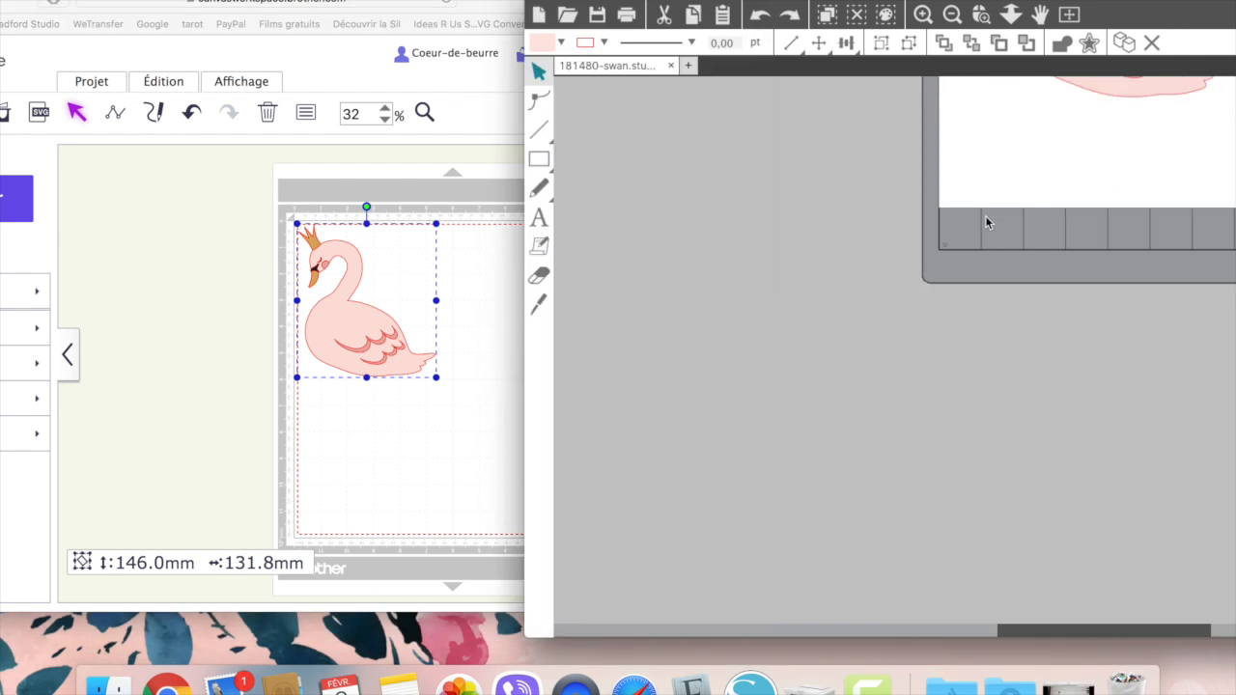
{"action": "scroll", "coordinate": [987, 222], "scroll_direction": "up", "scroll_amount": 3}
{"action": "scroll", "coordinate": [987, 223], "scroll_direction": "right", "scroll_amount": 8}
{"action": "scroll", "coordinate": [987, 223], "scroll_direction": "up", "scroll_amount": 3}
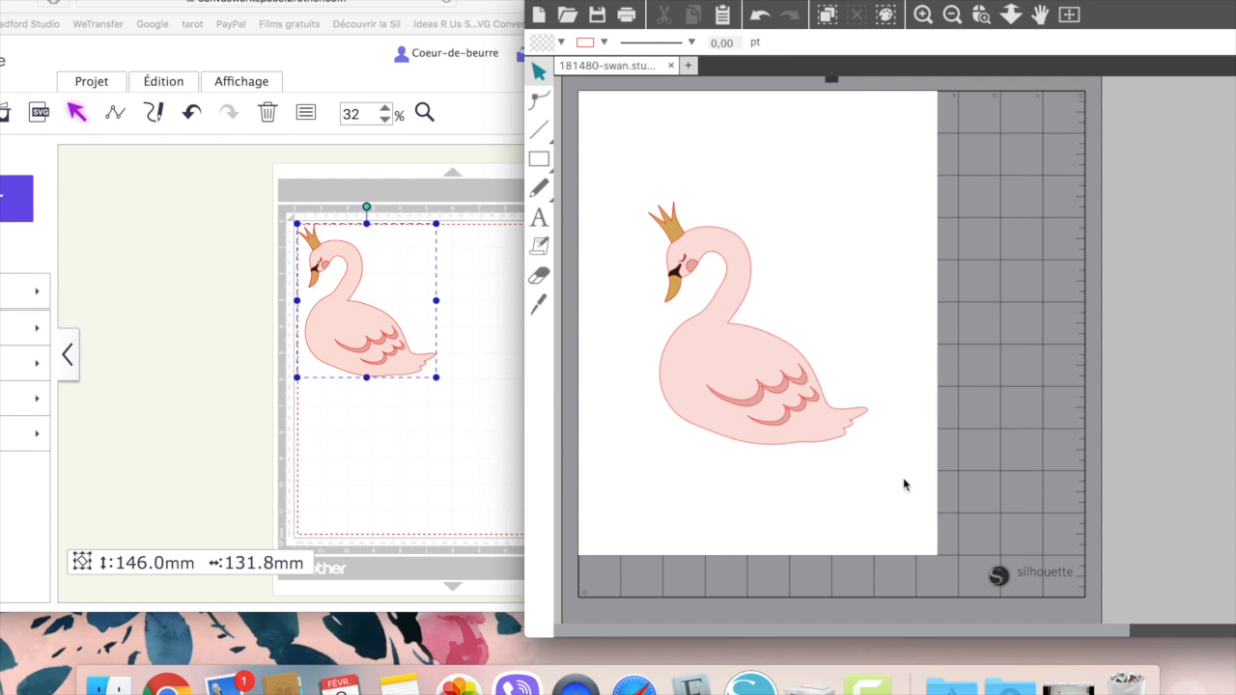
{"action": "left_click", "coordinate": [552, 1]}
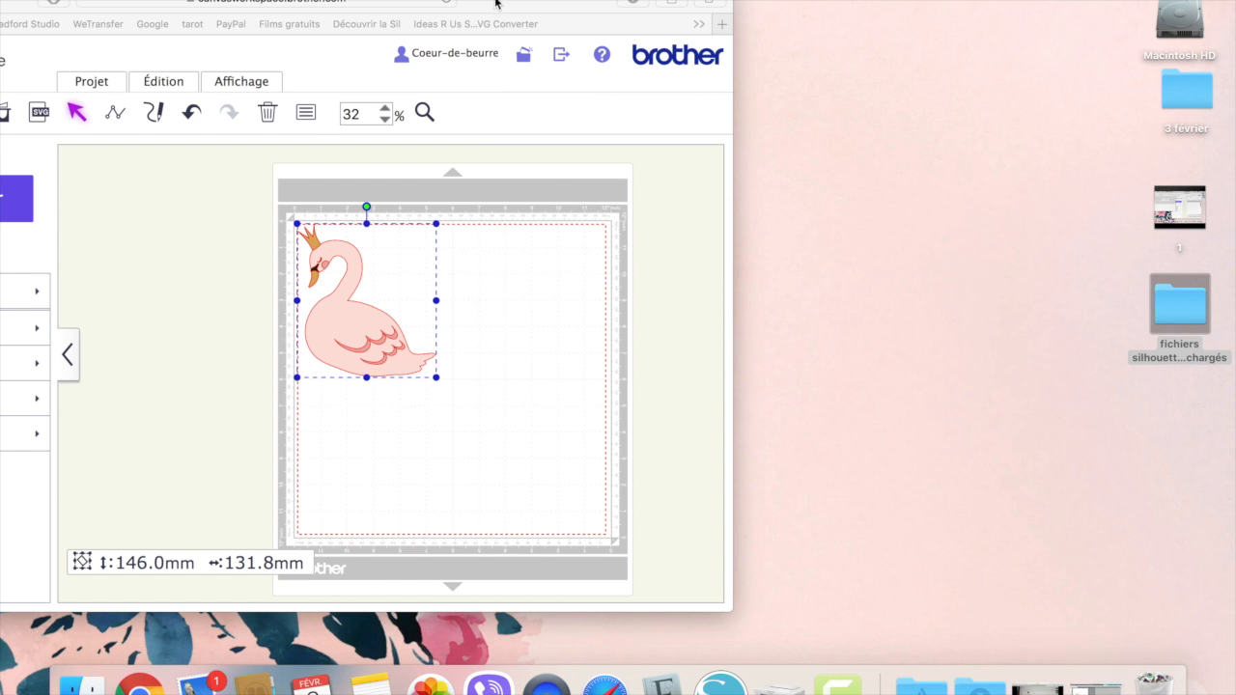
- Delete the swan's body and all its remaining crown, face and wing pieces from the CanvasWorkspace mat
{"action": "left_click", "coordinate": [363, 335]}
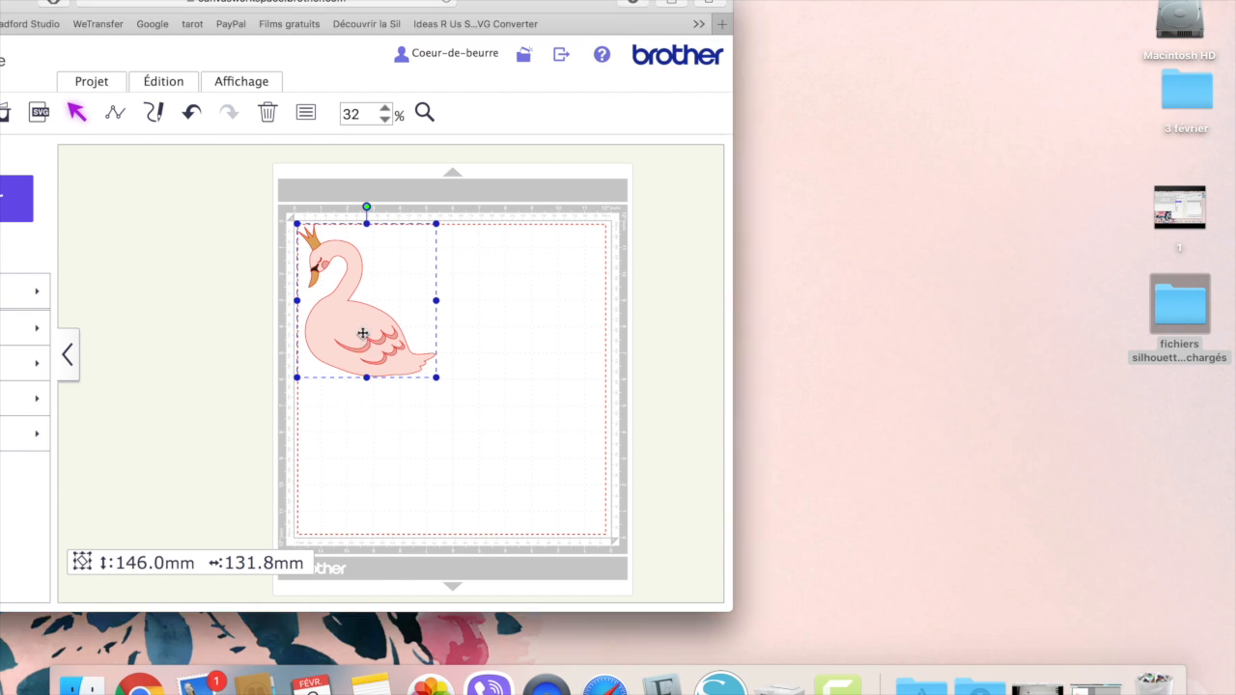
{"action": "key", "text": "Delete"}
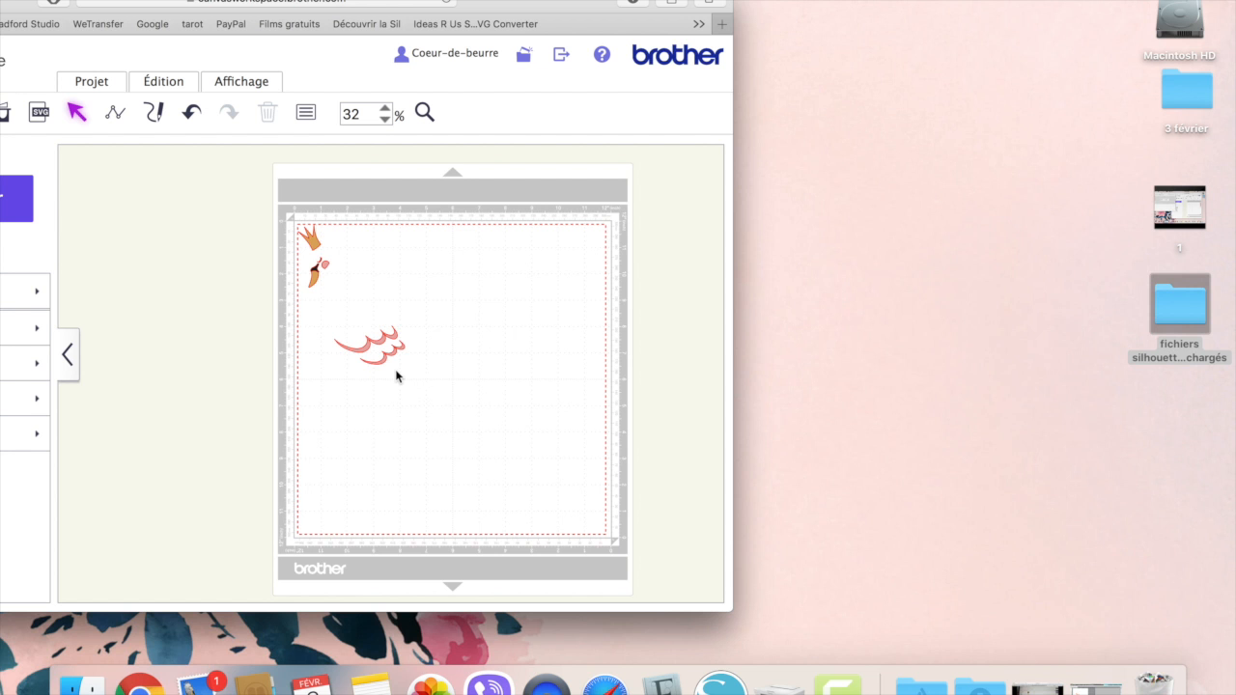
{"action": "right_click", "coordinate": [269, 207]}
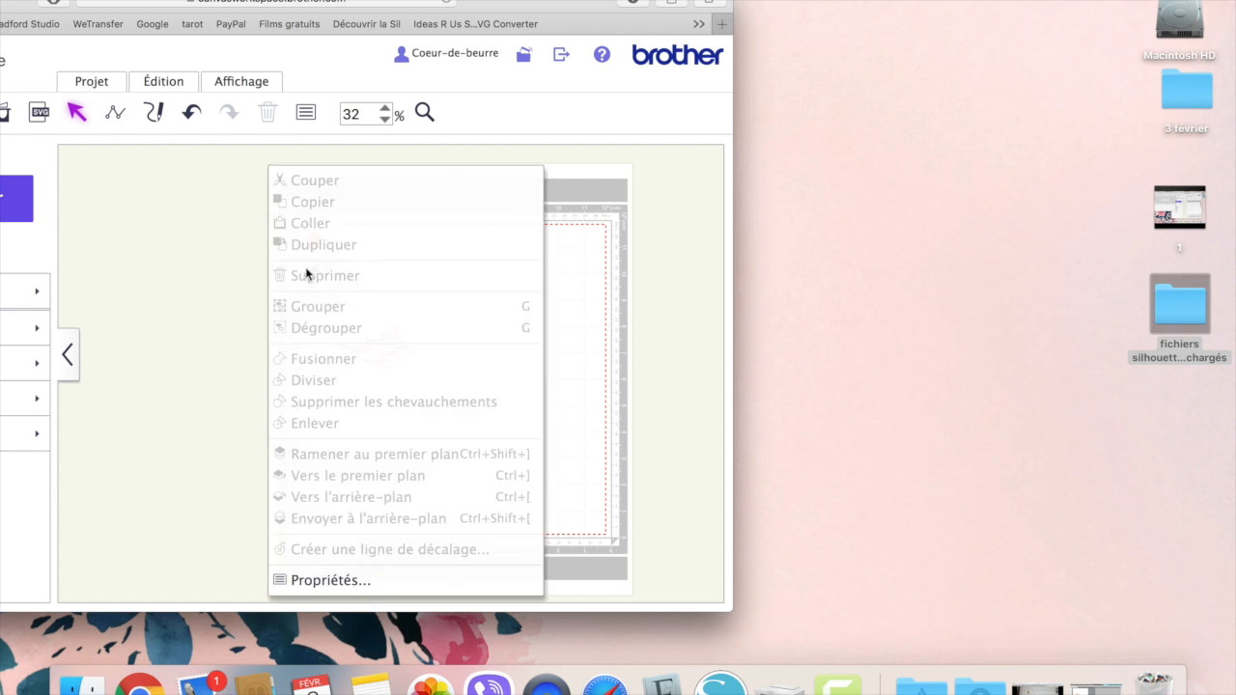
{"action": "left_click", "coordinate": [651, 214]}
{"action": "left_click_drag", "start_coordinate": [426, 366], "coordinate": [249, 183]}
{"action": "key", "text": "Delete"}
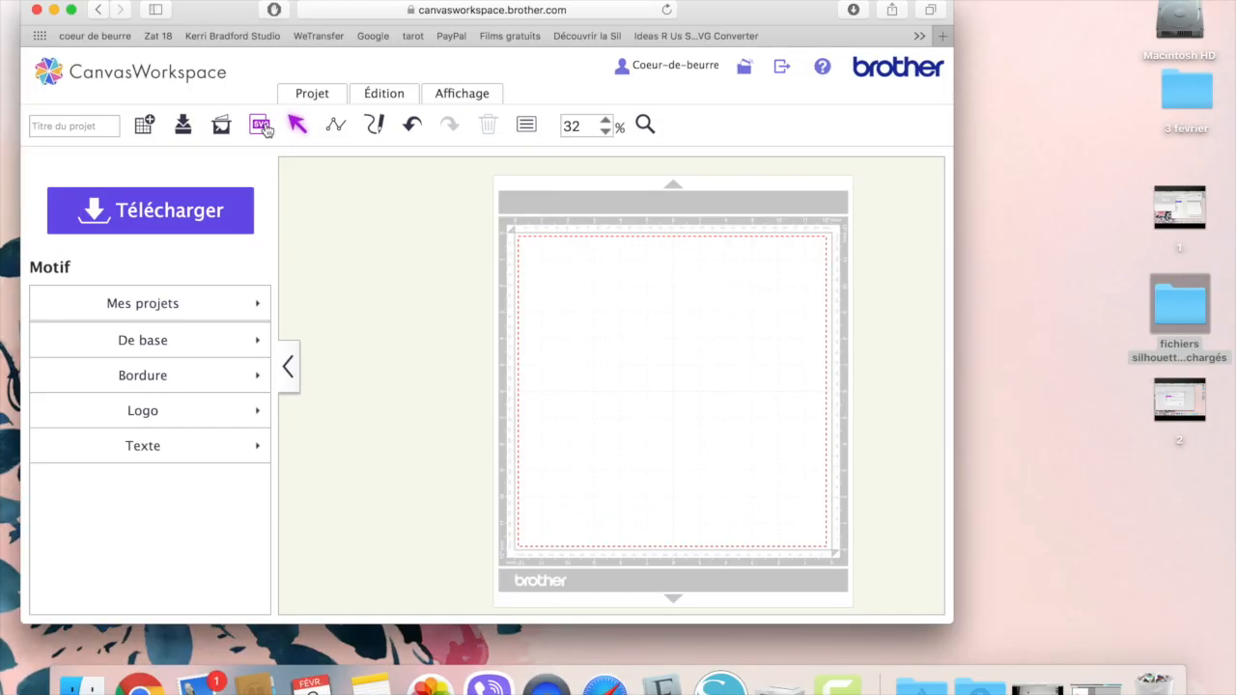
- Import the file "tags, tags, tags.svg" from the Dropbox folder onto the mat
{"action": "left_click", "coordinate": [259, 131]}
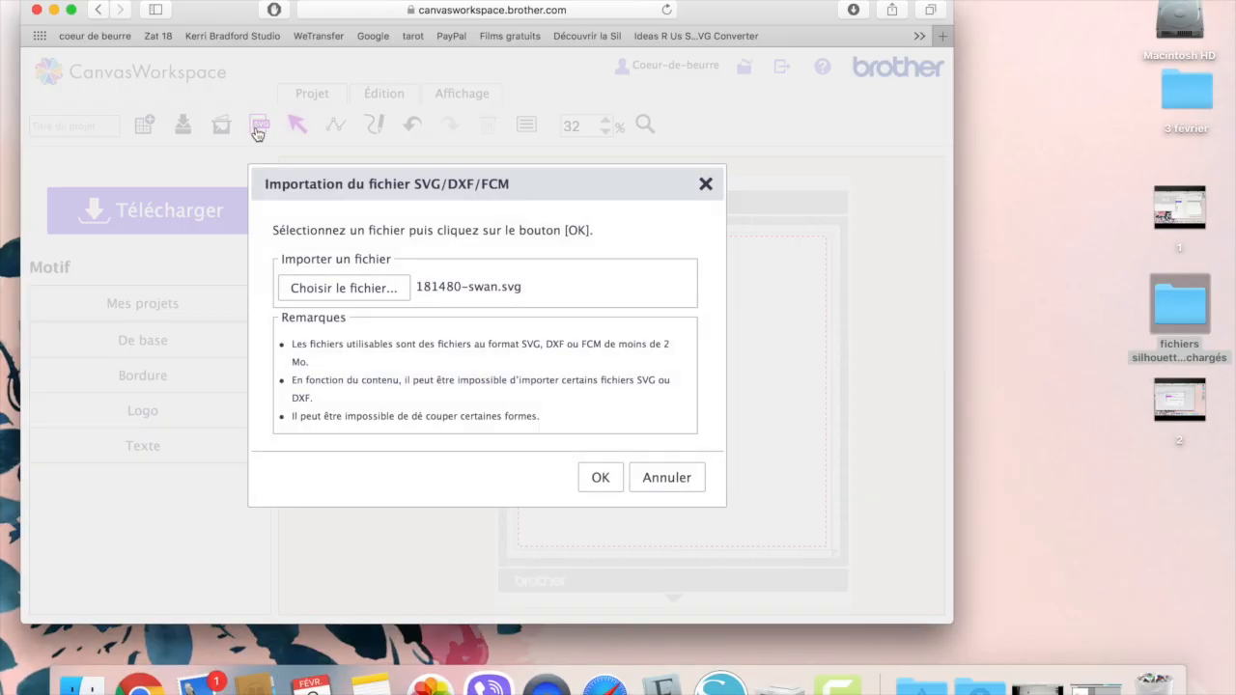
{"action": "left_click", "coordinate": [362, 295]}
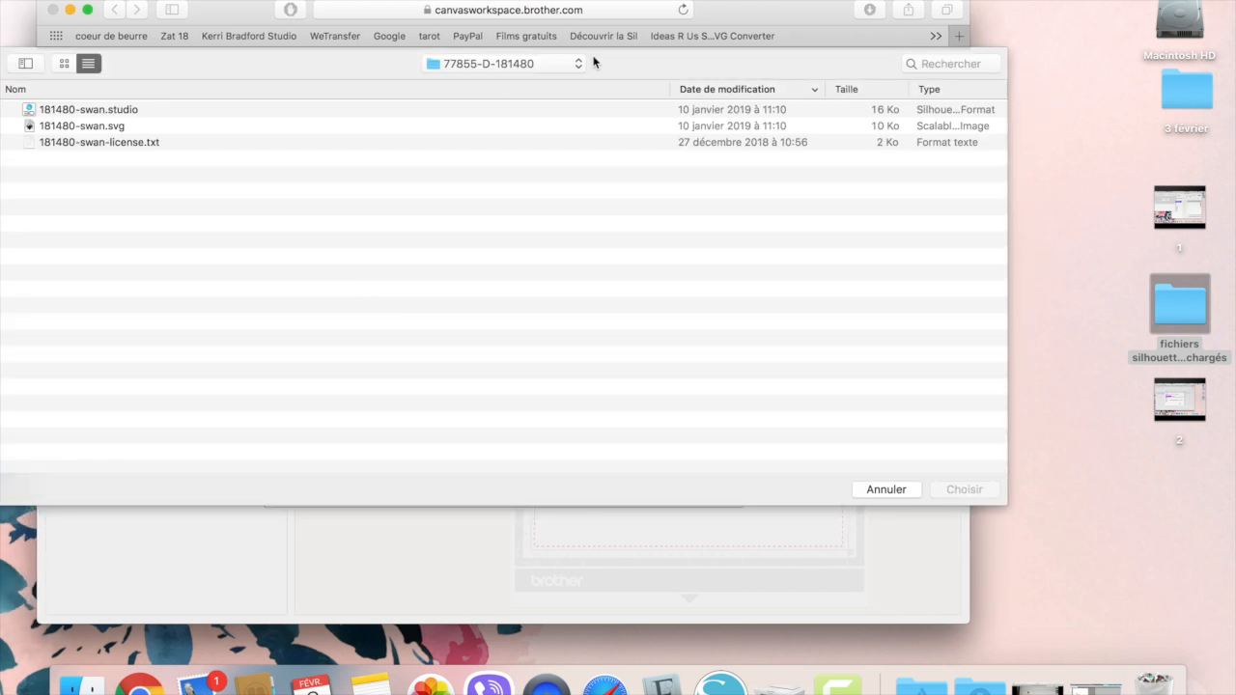
{"action": "left_click", "coordinate": [570, 66]}
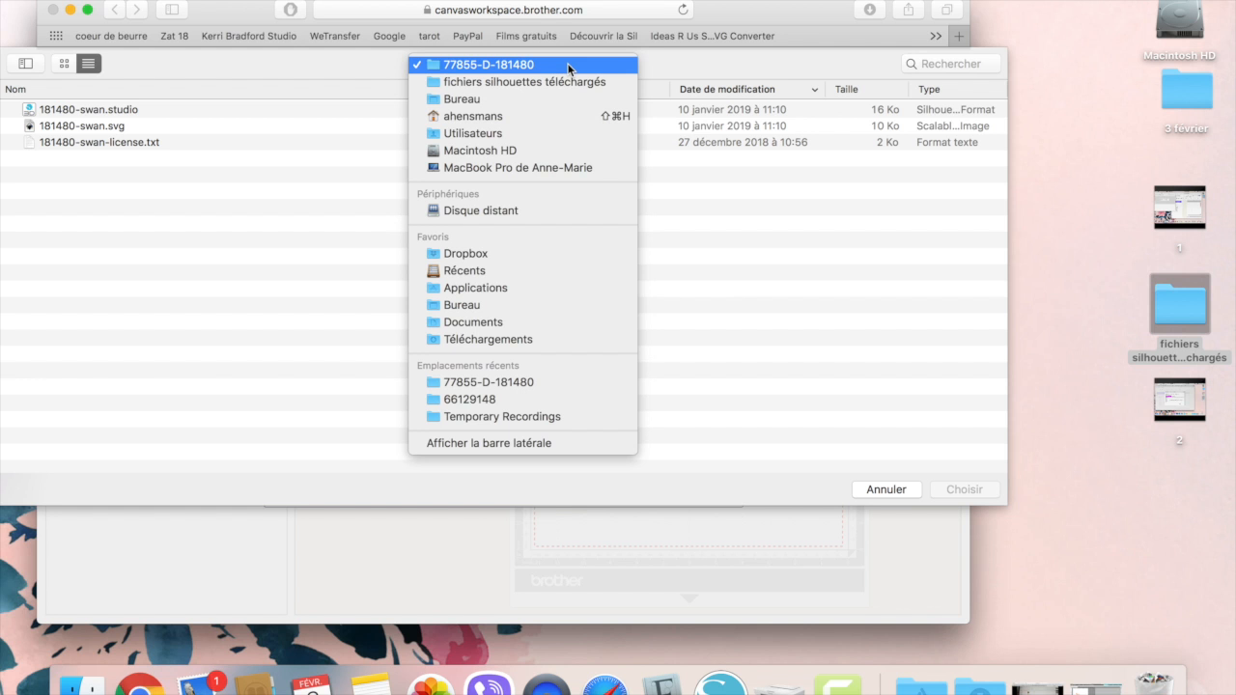
{"action": "left_click", "coordinate": [550, 254]}
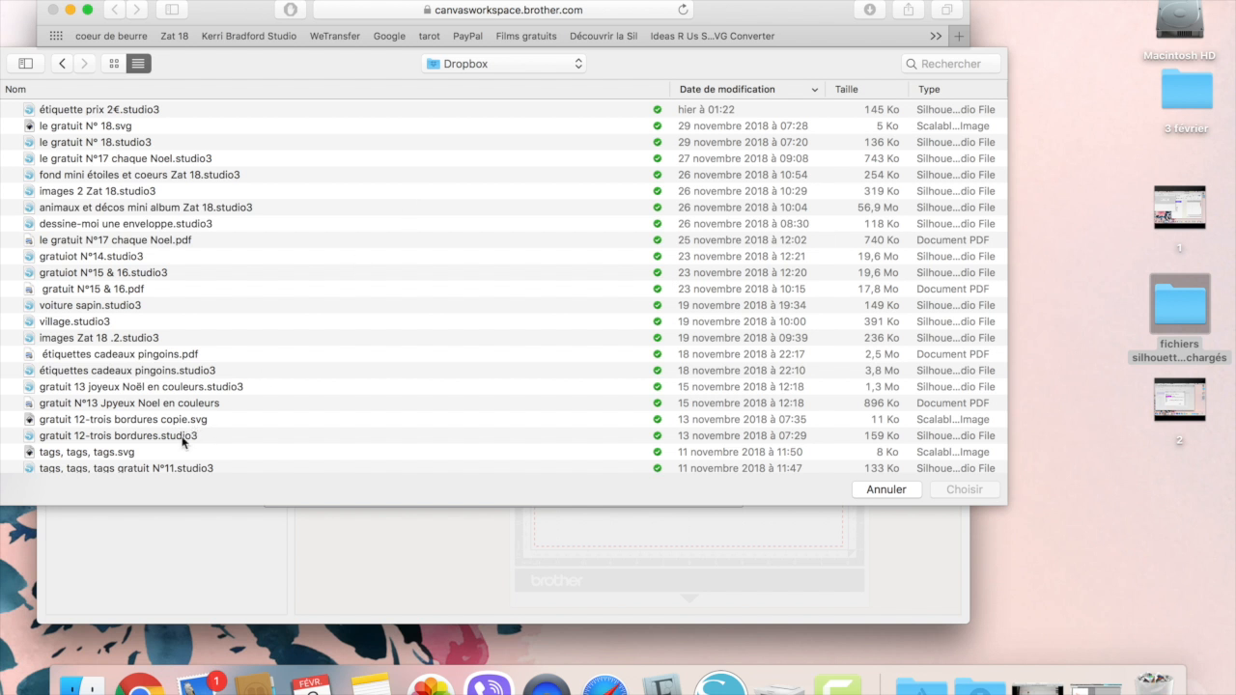
{"action": "left_click", "coordinate": [122, 453]}
{"action": "double_click", "coordinate": [123, 454]}
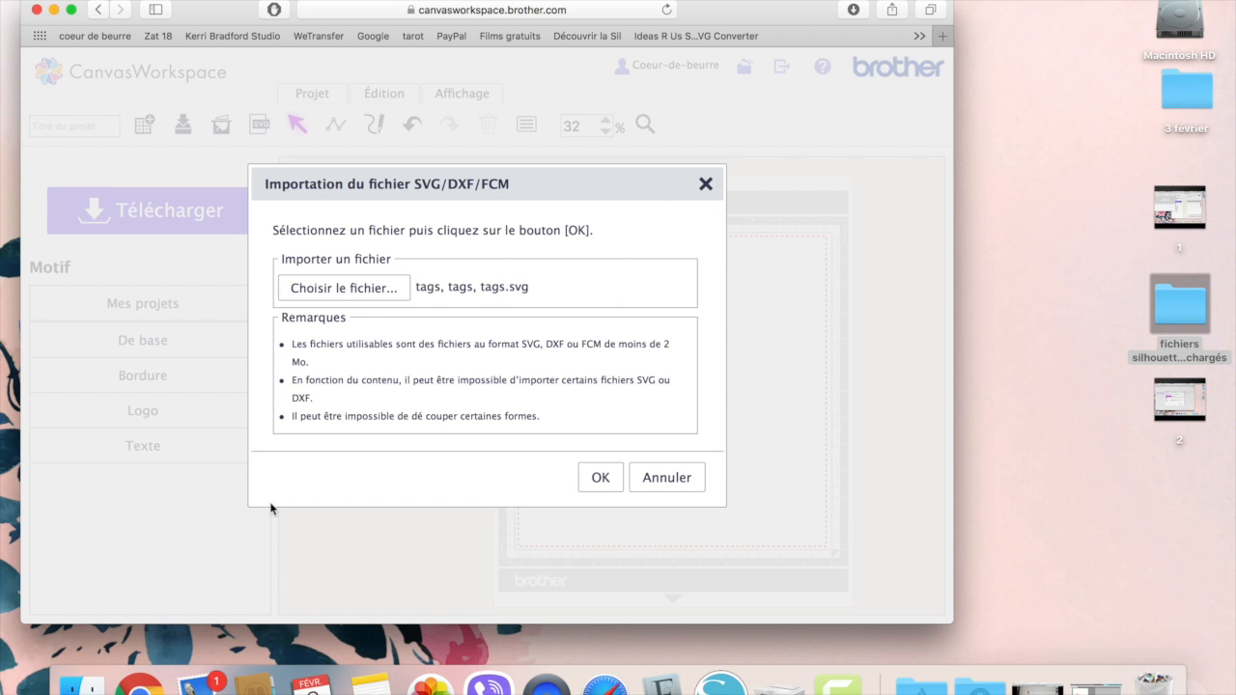
{"action": "left_click", "coordinate": [600, 487]}
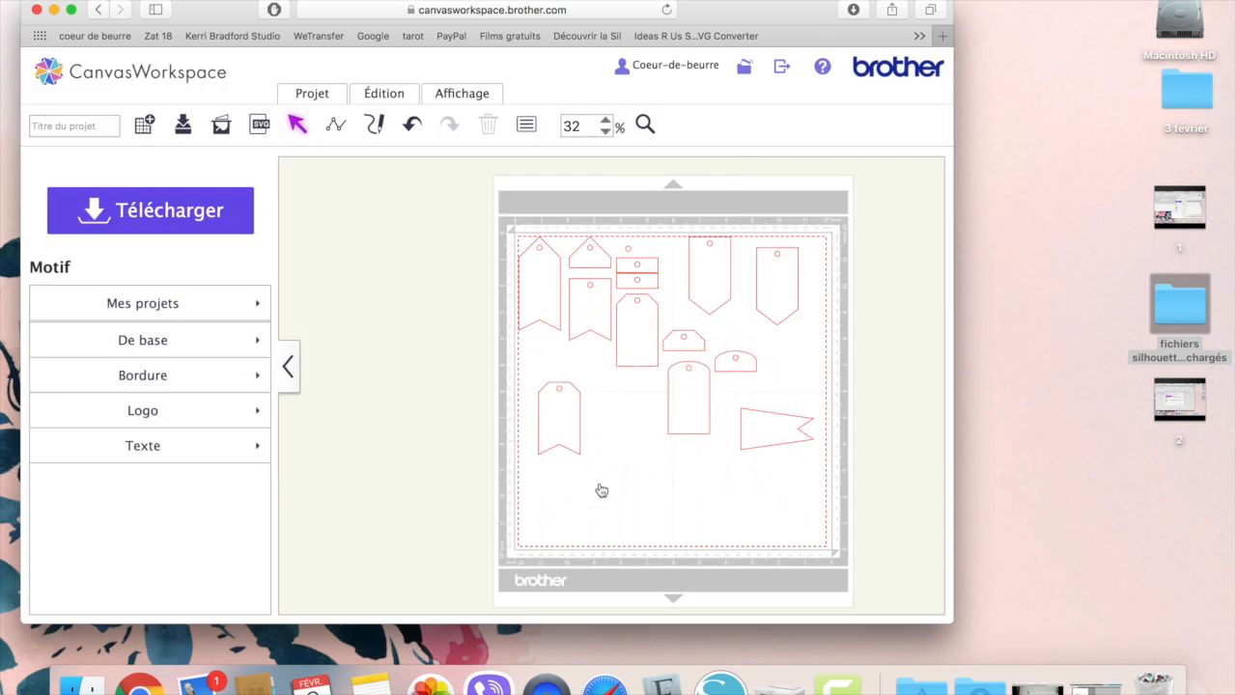
- Select the lower-left notched tag to show its dimensions, and open "tags, tags, tags gratuit N°11.studio3" from Dropbox in Silhouette Studio
{"action": "left_click", "coordinate": [558, 427]}
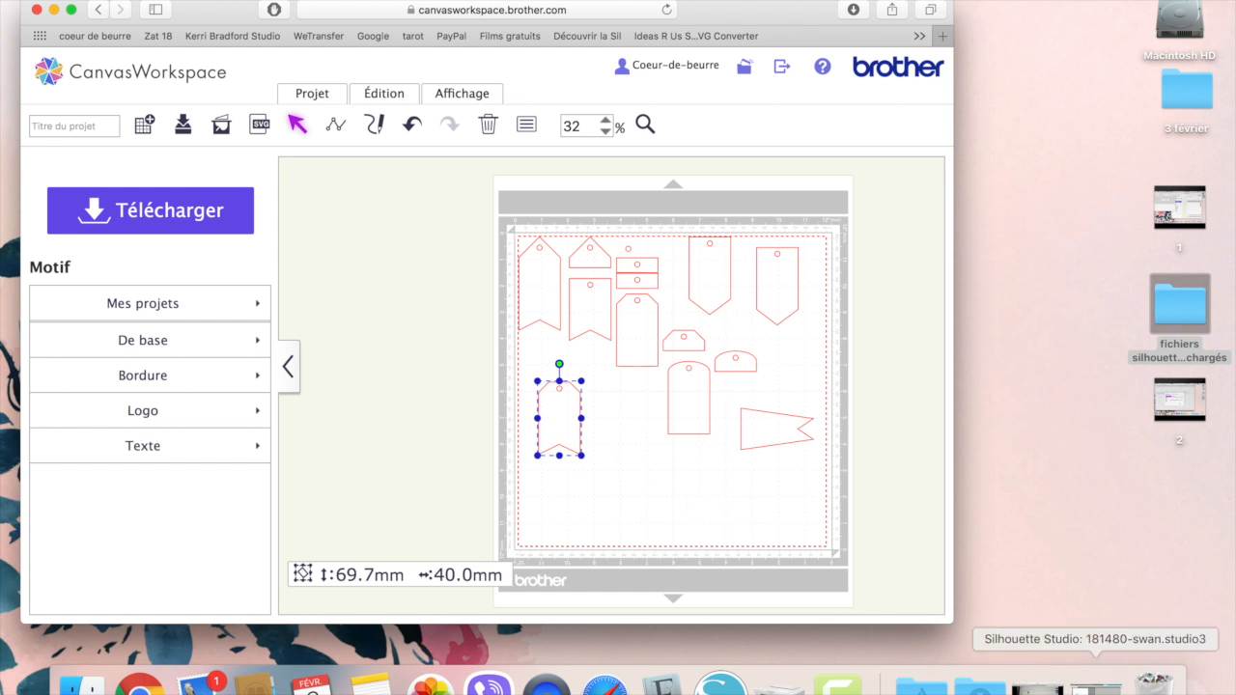
{"action": "left_click", "coordinate": [1096, 687]}
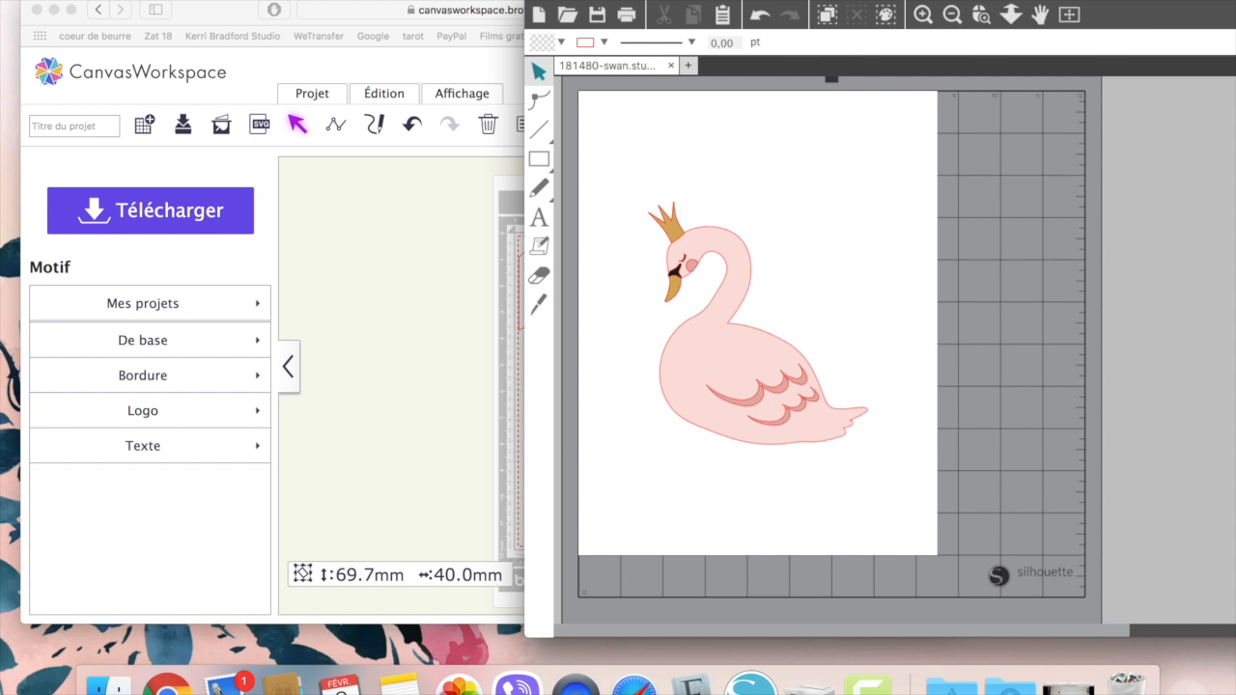
{"action": "left_click", "coordinate": [811, 0]}
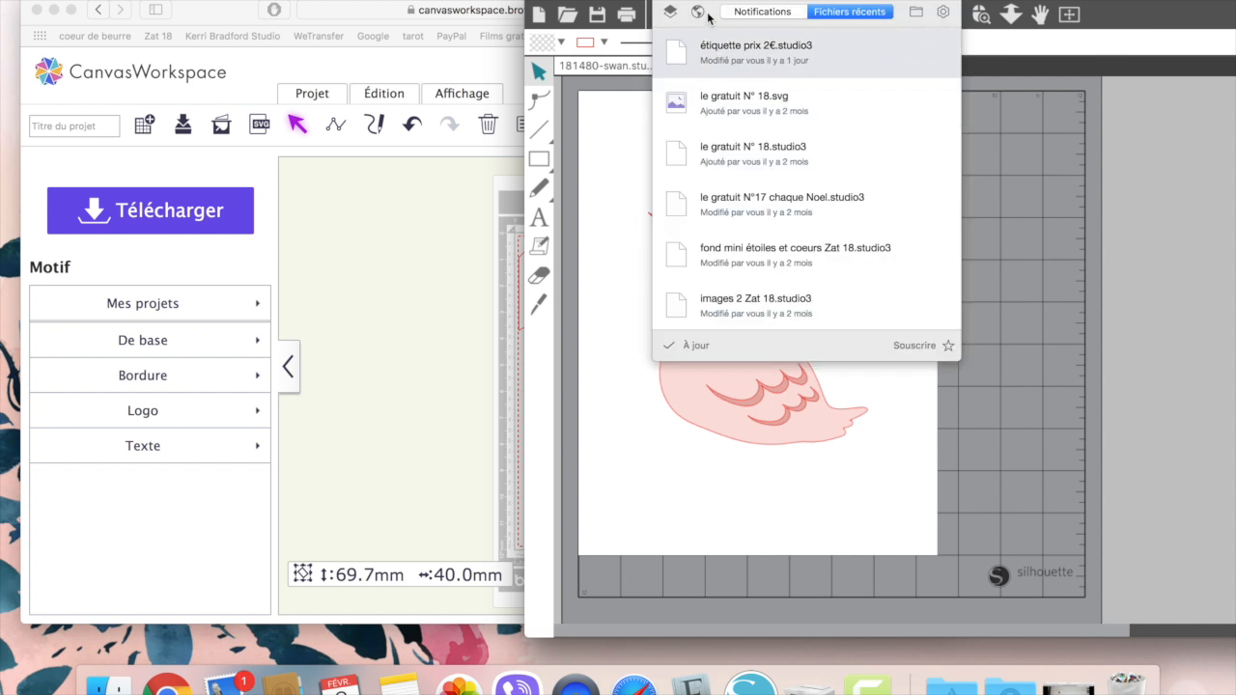
{"action": "left_click", "coordinate": [917, 13]}
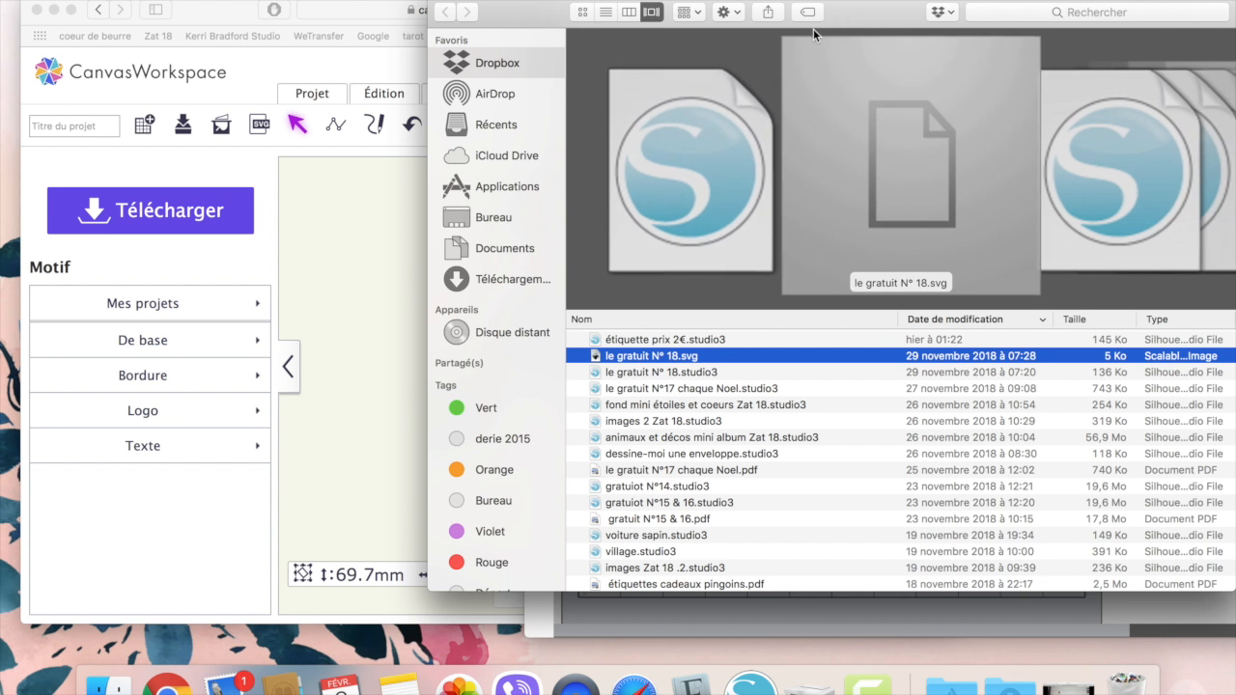
{"action": "scroll", "coordinate": [652, 512], "scroll_direction": "down", "scroll_amount": 3}
{"action": "scroll", "coordinate": [651, 507], "scroll_direction": "down", "scroll_amount": 5}
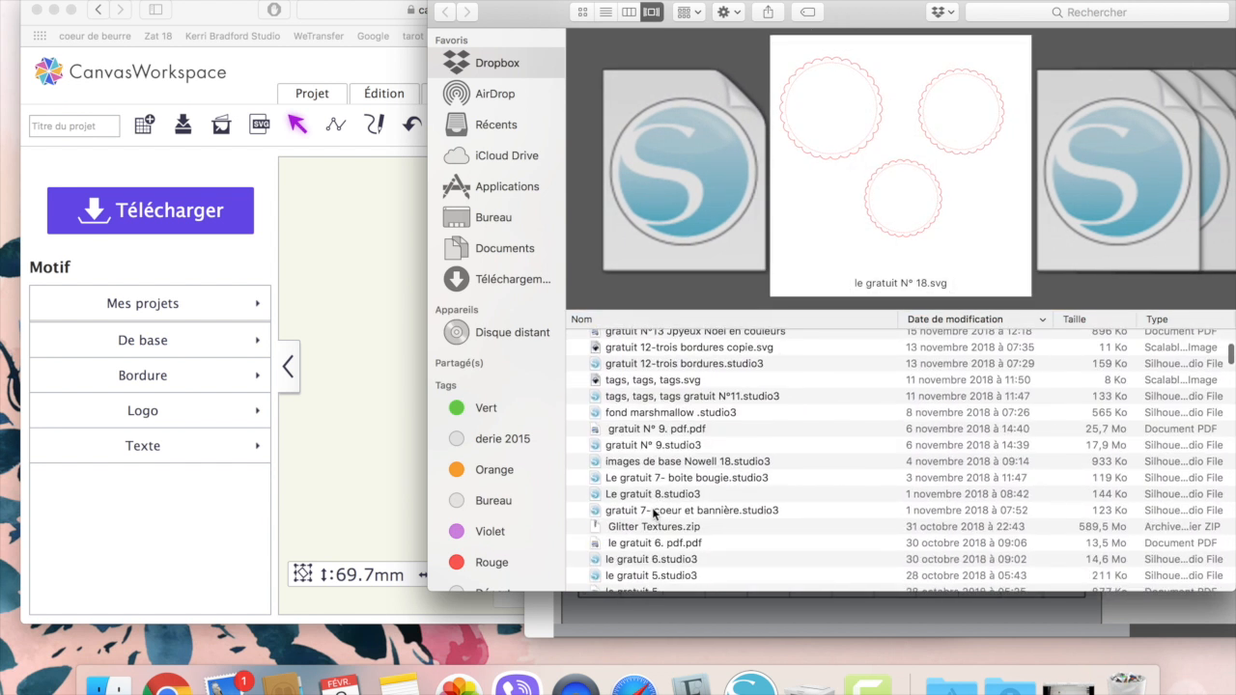
{"action": "left_click", "coordinate": [654, 398]}
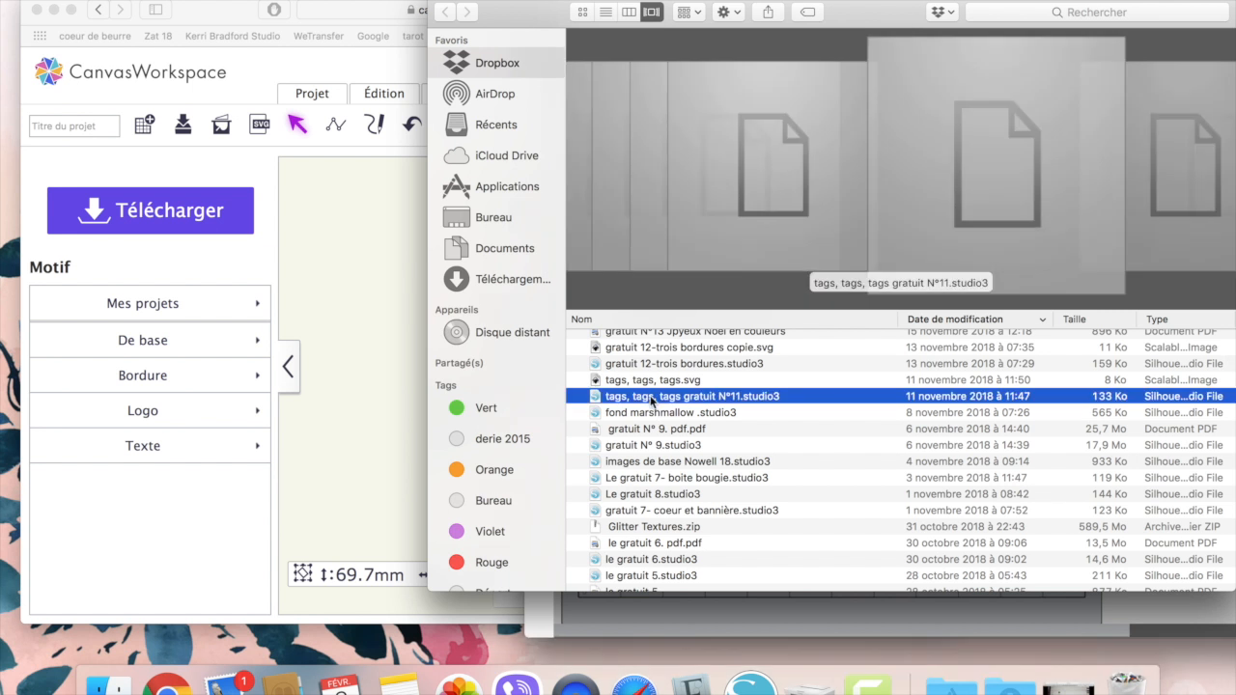
{"action": "double_click", "coordinate": [652, 399]}
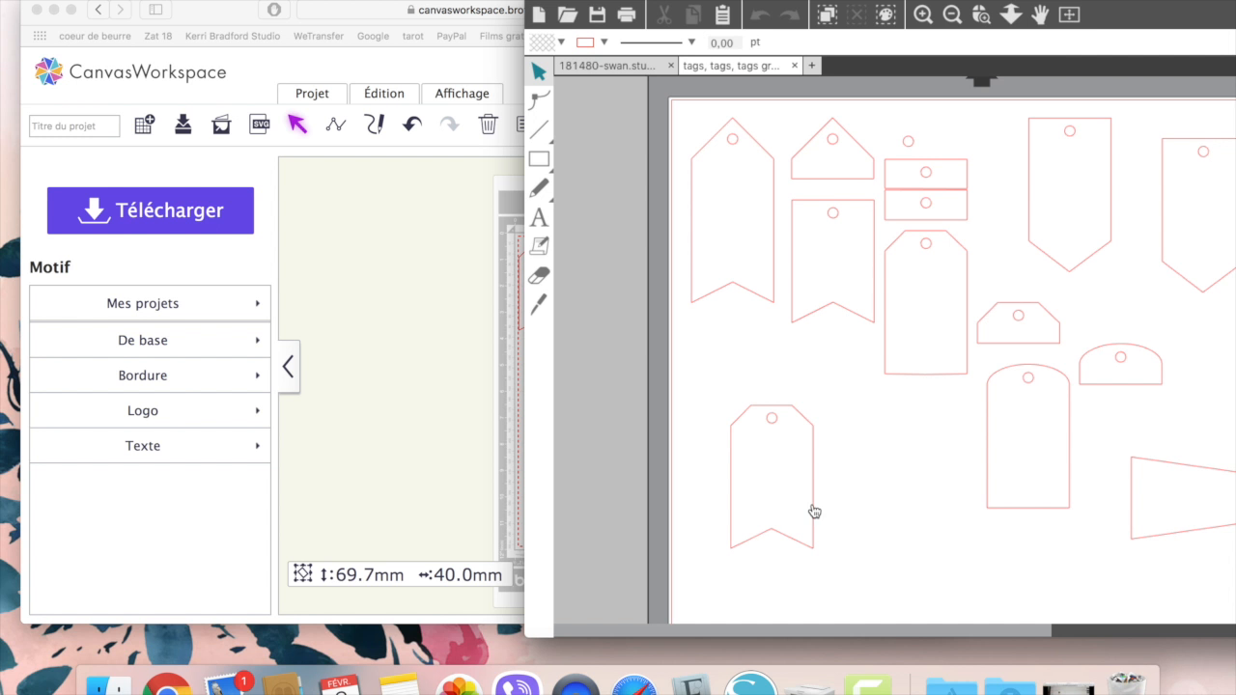
- Select the same lower-left notched tag in Silhouette Studio to compare its dimensions with the imported one
{"action": "left_click", "coordinate": [814, 512]}
{"action": "right_click", "coordinate": [814, 510]}
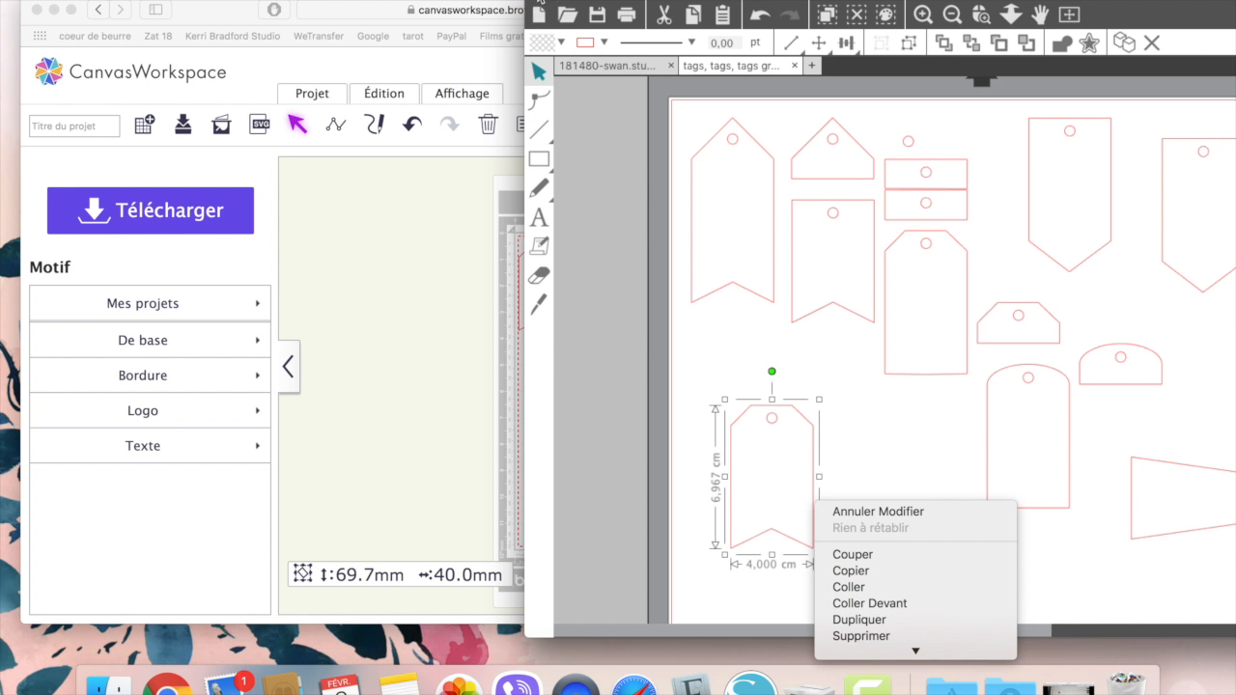
{"action": "left_click", "coordinate": [539, 2]}
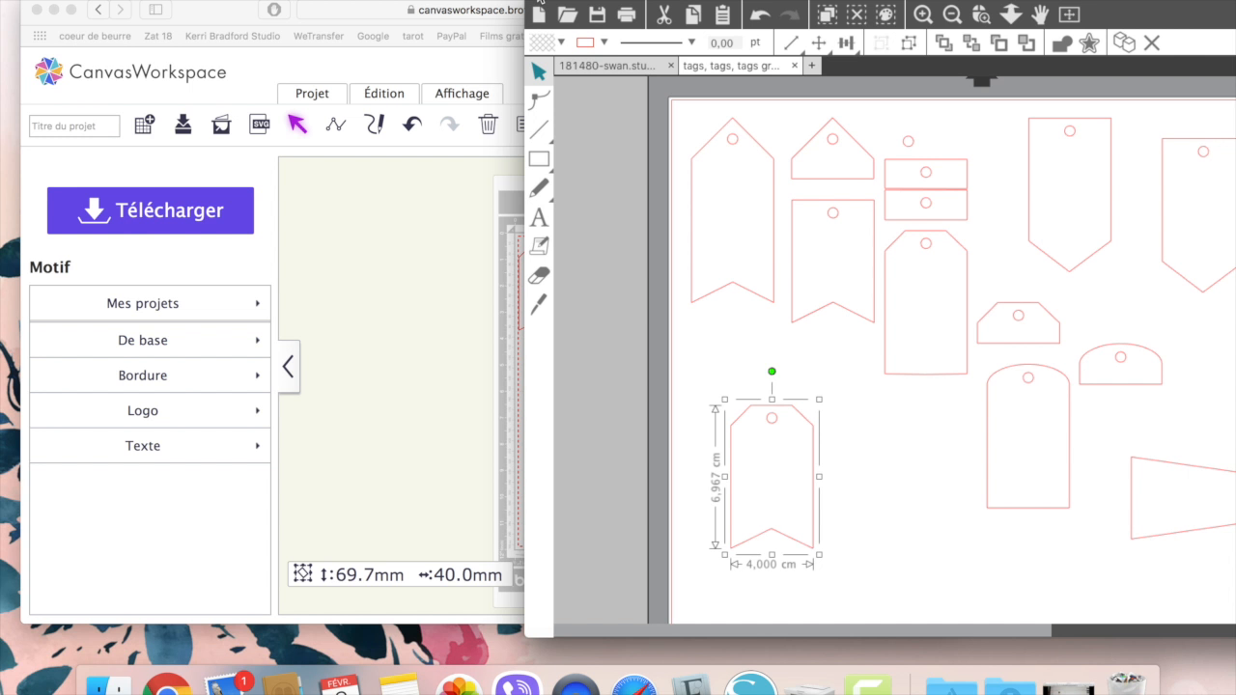
- Quit Silhouette Studio, discarding the changes in both unsaved documents
{"action": "key", "text": "super+q"}
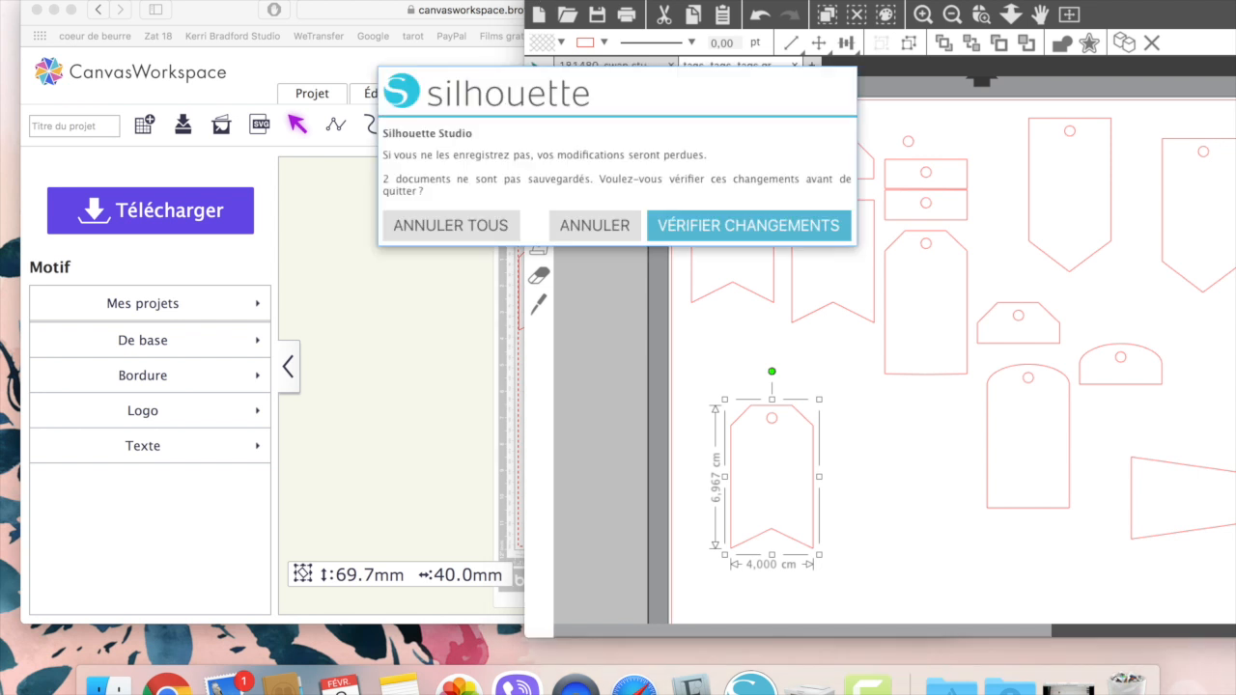
{"action": "left_click", "coordinate": [450, 226]}
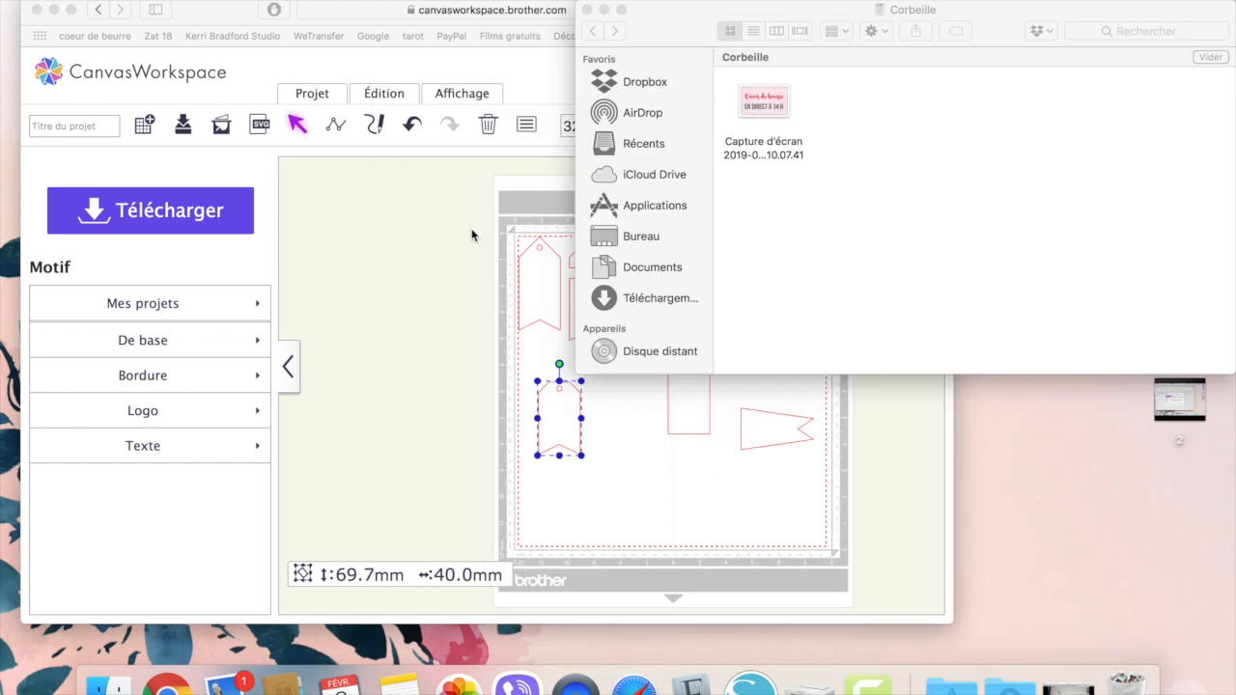
{"action": "right_click", "coordinate": [591, 11]}
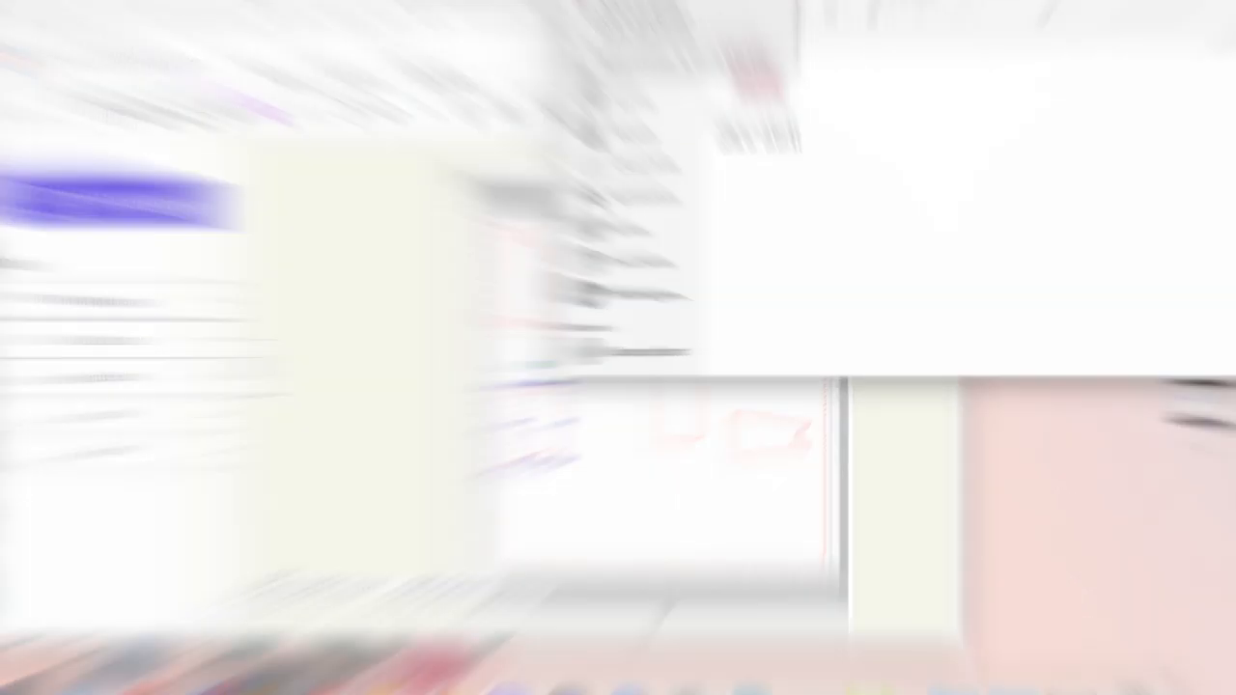